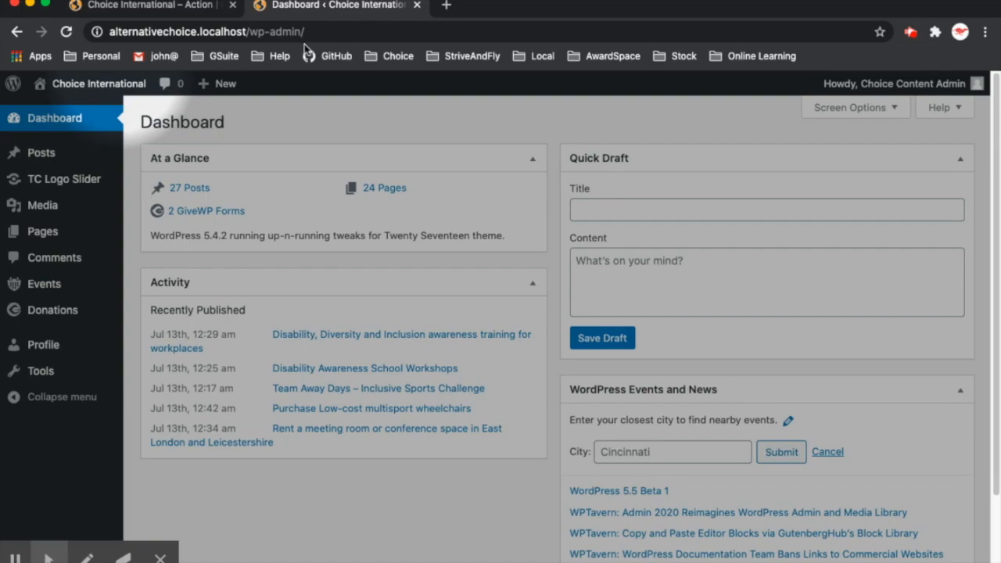
# Open the media library and show all files
pyautogui.moveTo(47, 203)
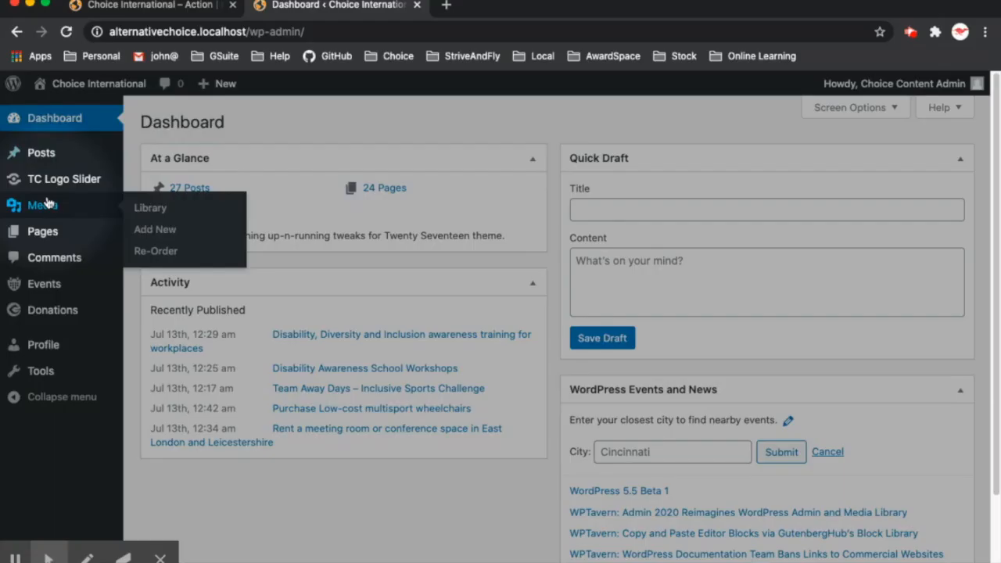
pyautogui.click(166, 210)
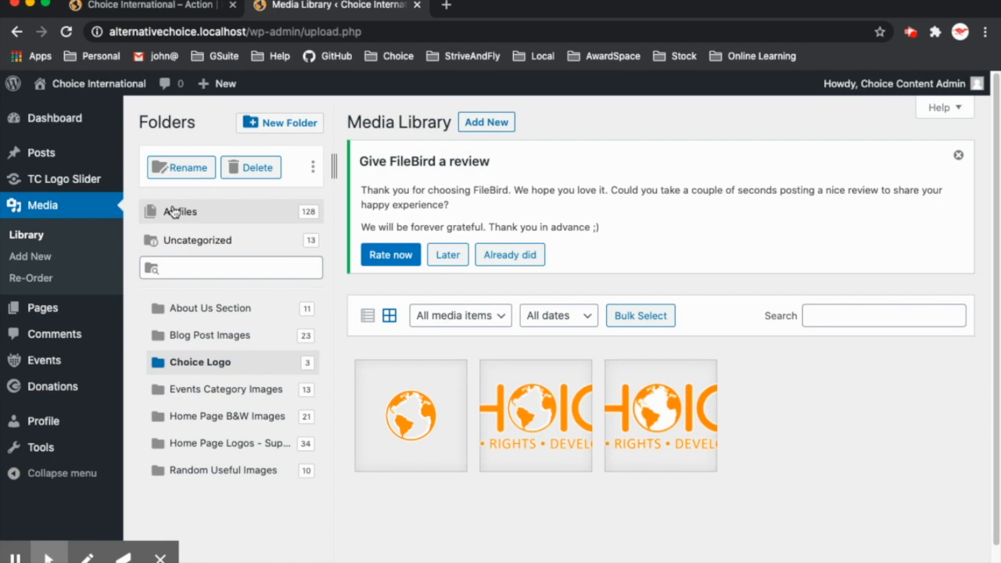
pyautogui.click(185, 216)
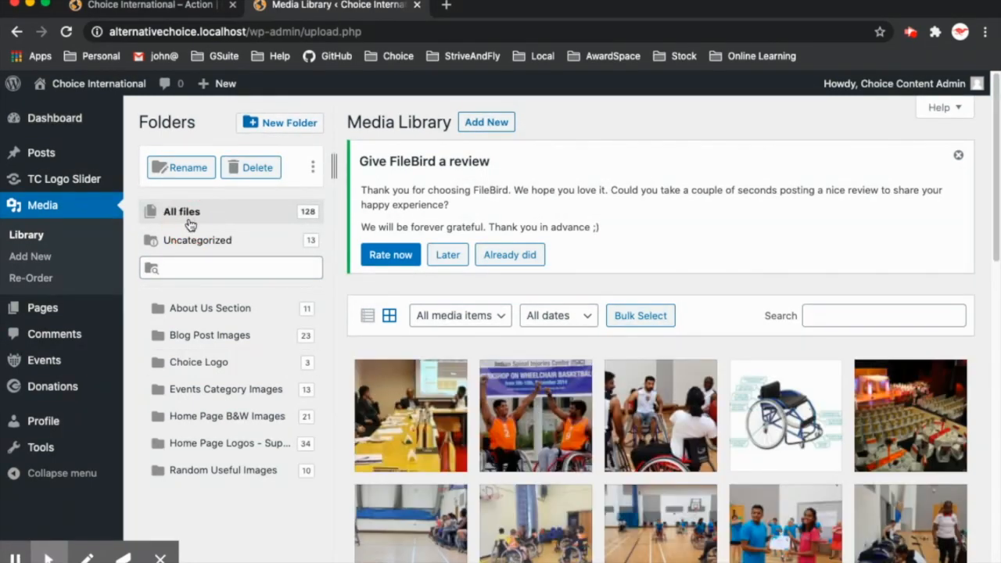
# Look through the photos, logos and icons in the full media library
pyautogui.scroll(-15, 649, 342)
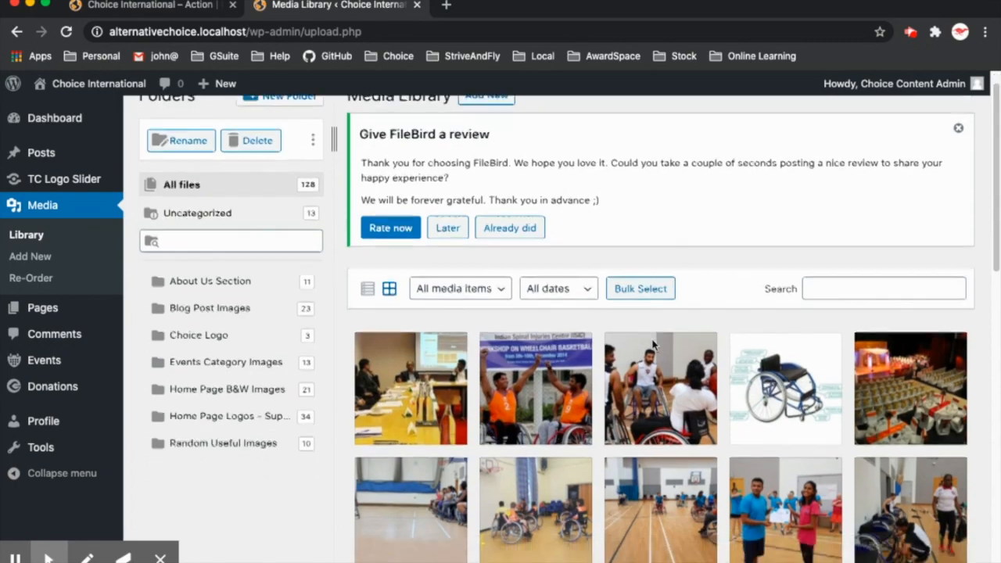
pyautogui.scroll(-2, 649, 352)
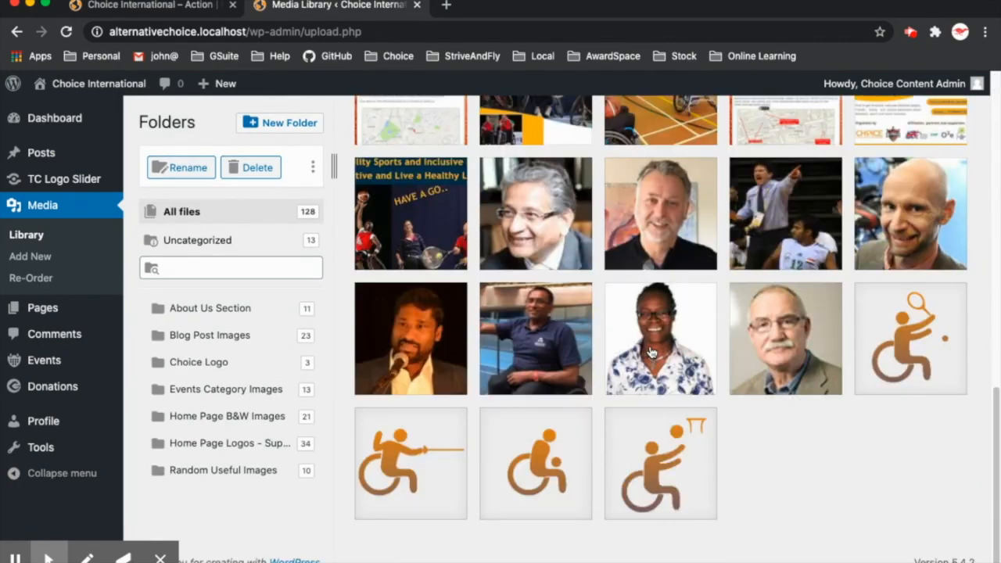
pyautogui.scroll(5, 649, 352)
pyautogui.scroll(-10, 653, 351)
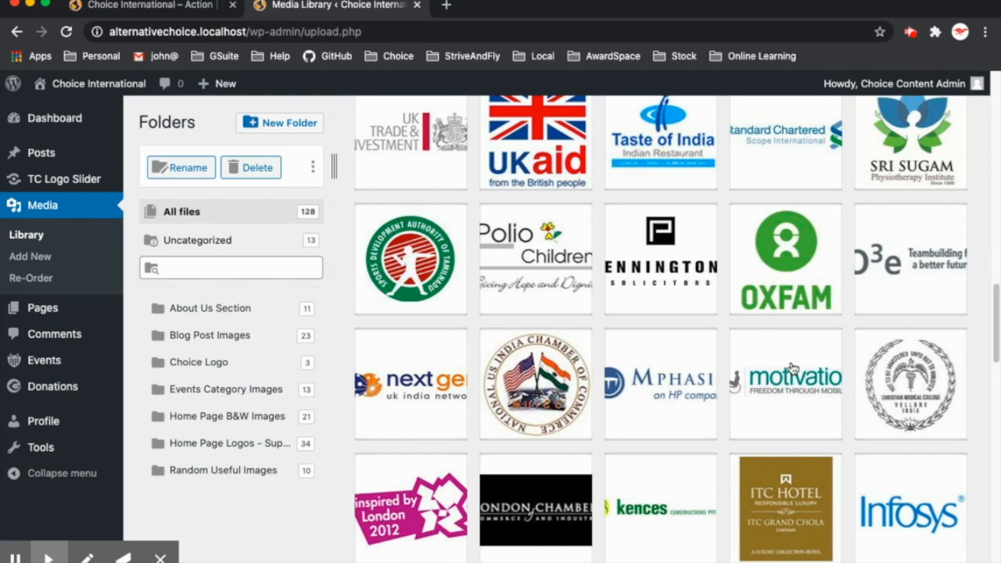
pyautogui.scroll(-5, 792, 369)
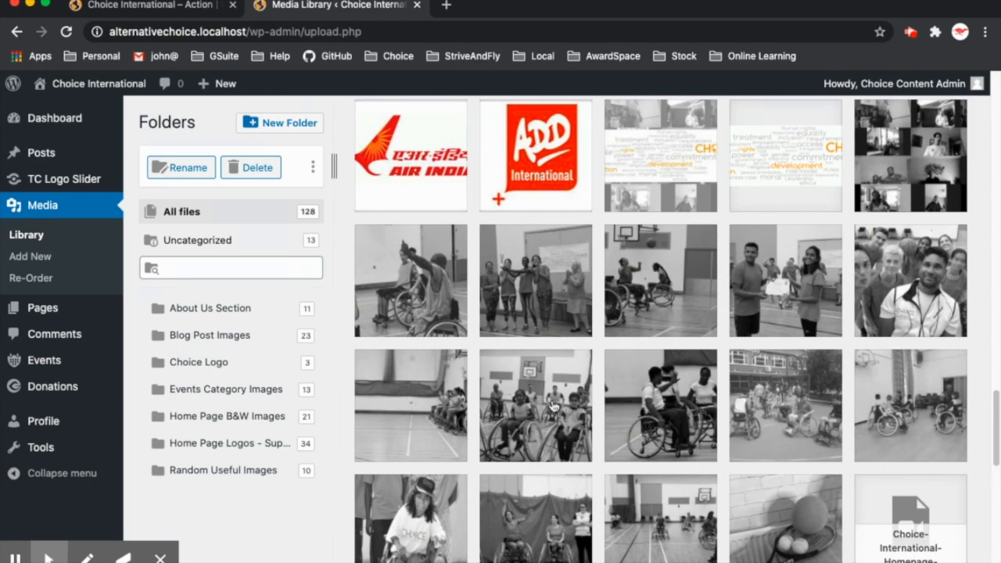
pyautogui.scroll(-5, 594, 376)
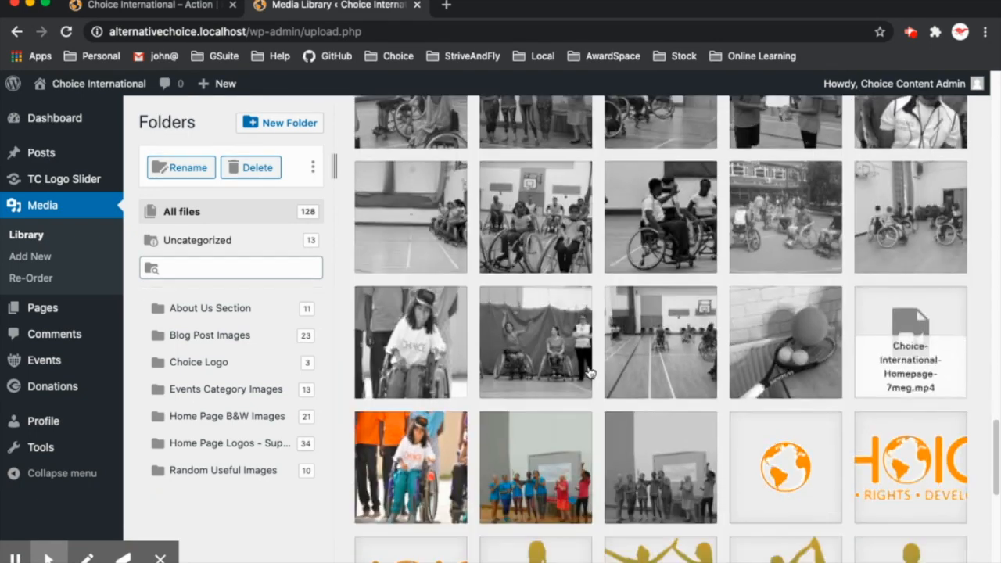
pyautogui.scroll(-5, 602, 370)
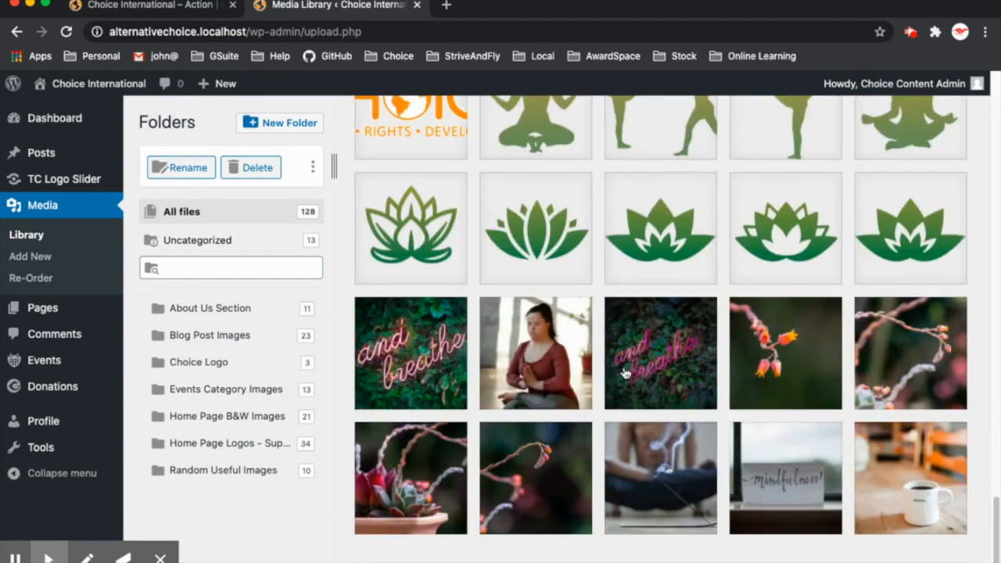
pyautogui.scroll(4, 631, 373)
pyautogui.scroll(-2, 636, 351)
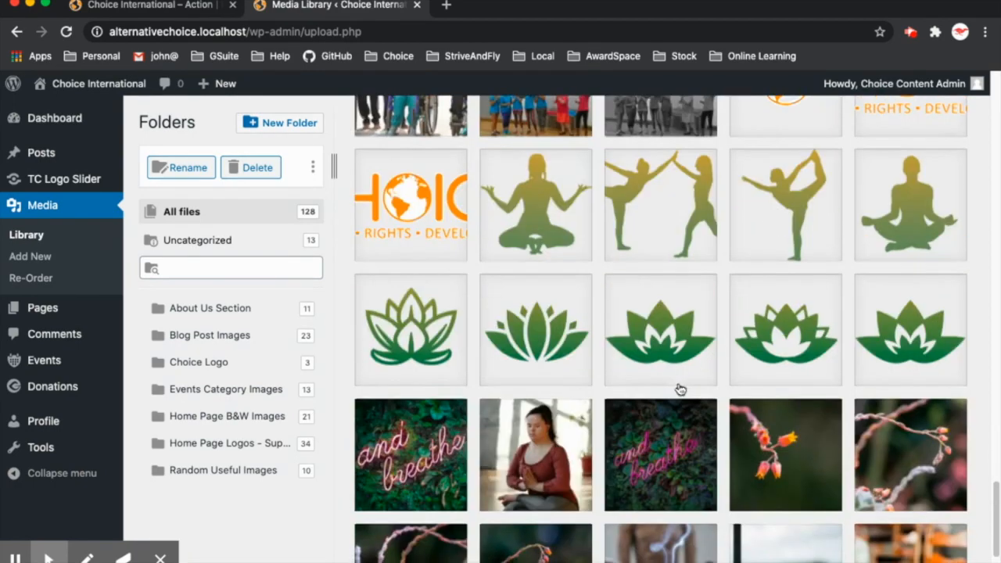
pyautogui.scroll(-15, 679, 371)
pyautogui.scroll(1, 704, 383)
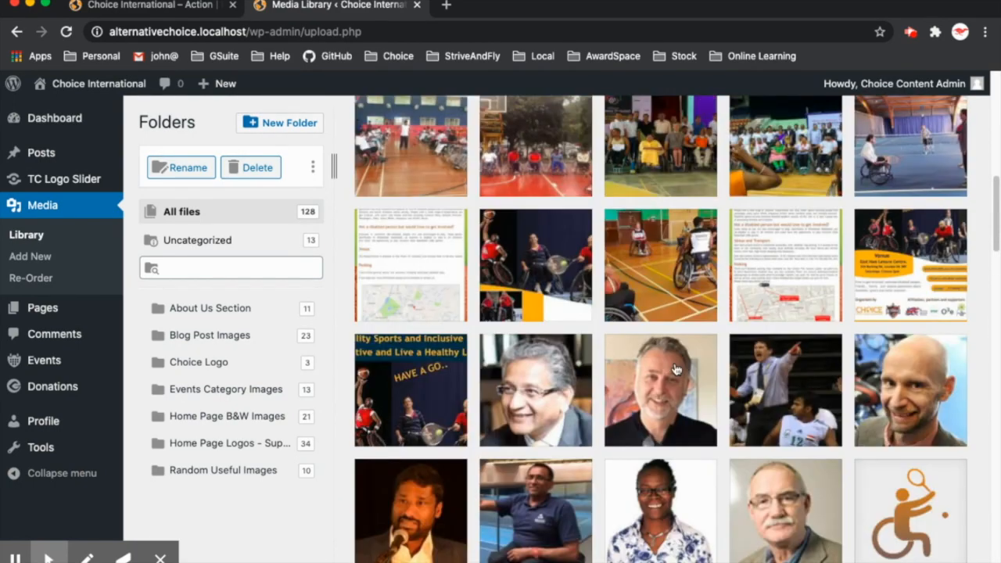
pyautogui.scroll(-1, 634, 377)
pyautogui.scroll(15, 637, 384)
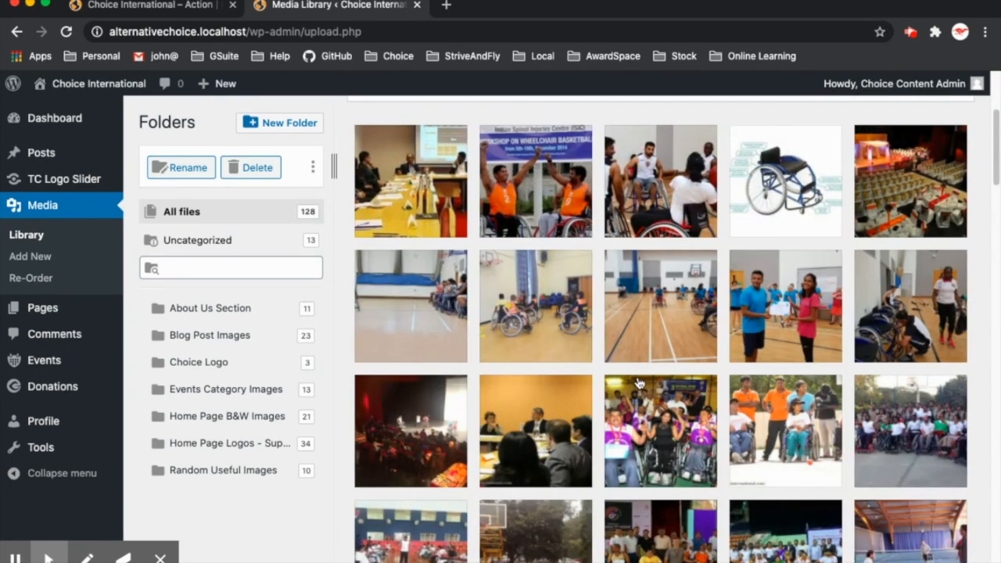
pyautogui.scroll(2, 652, 386)
pyautogui.scroll(-3, 575, 320)
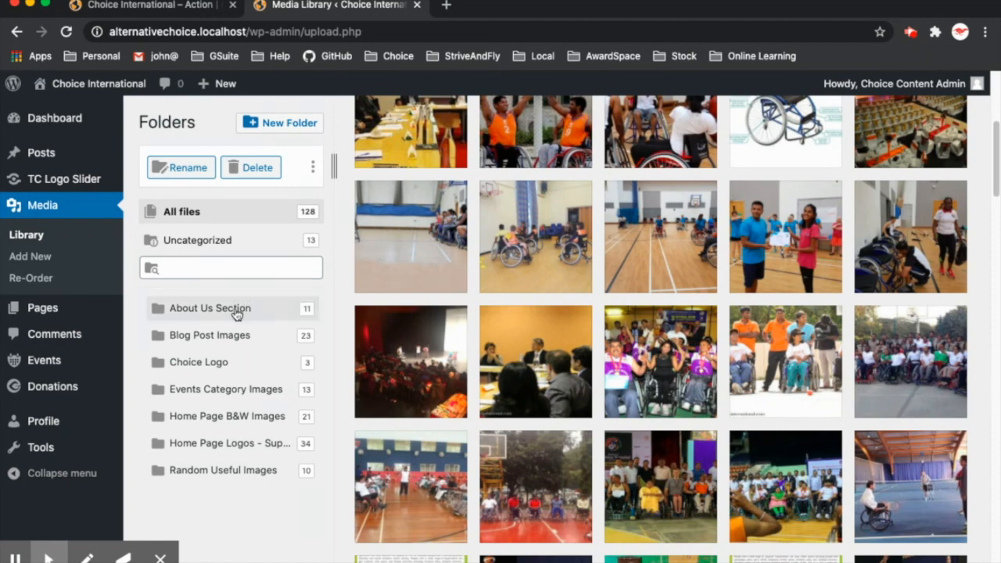
# View the contents of the Home Page Logos folder and the Uncategorized folder
pyautogui.moveTo(3, 558)
pyautogui.click(91, 523)
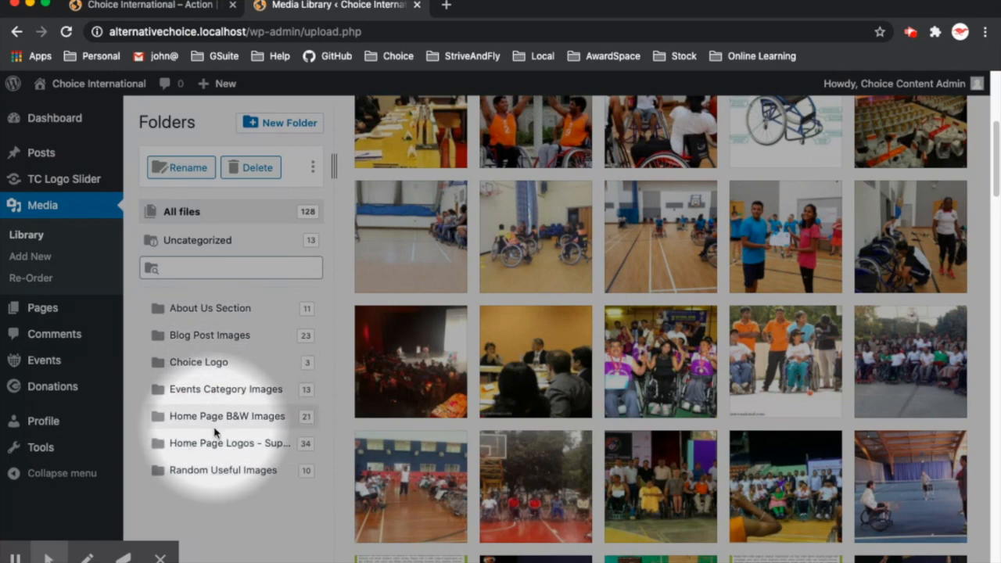
pyautogui.click(210, 447)
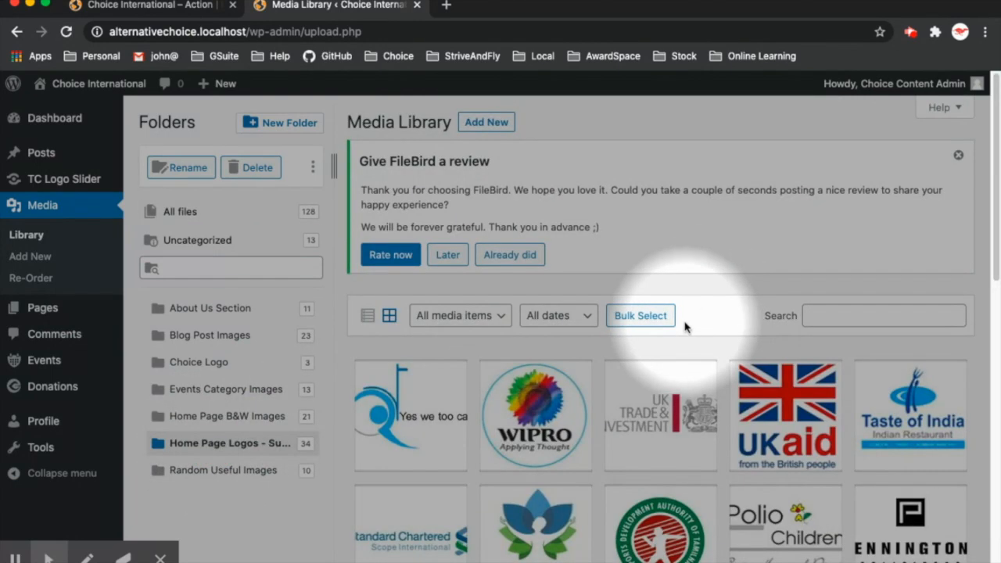
pyautogui.scroll(-10, 692, 324)
pyautogui.scroll(10, 692, 325)
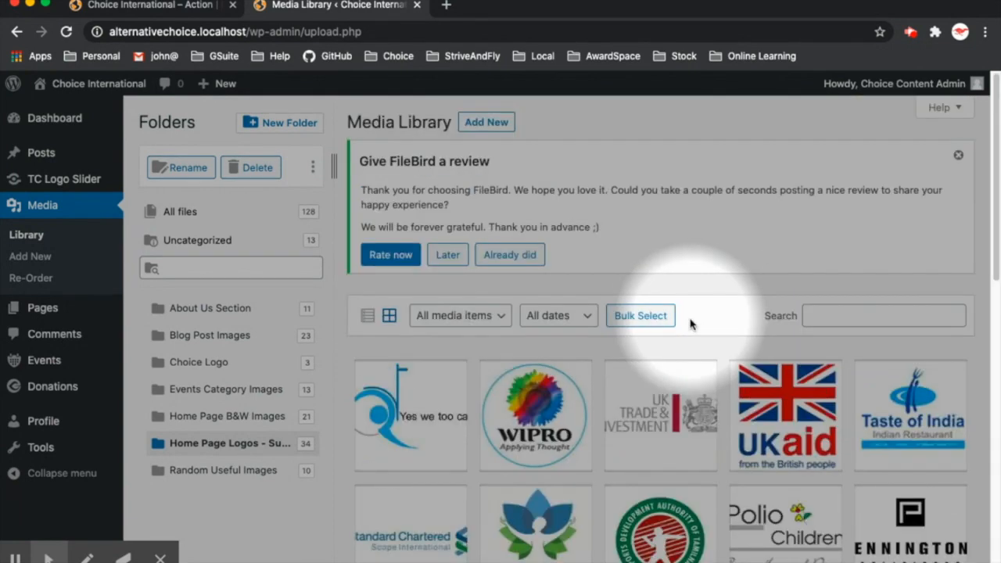
pyautogui.click(212, 244)
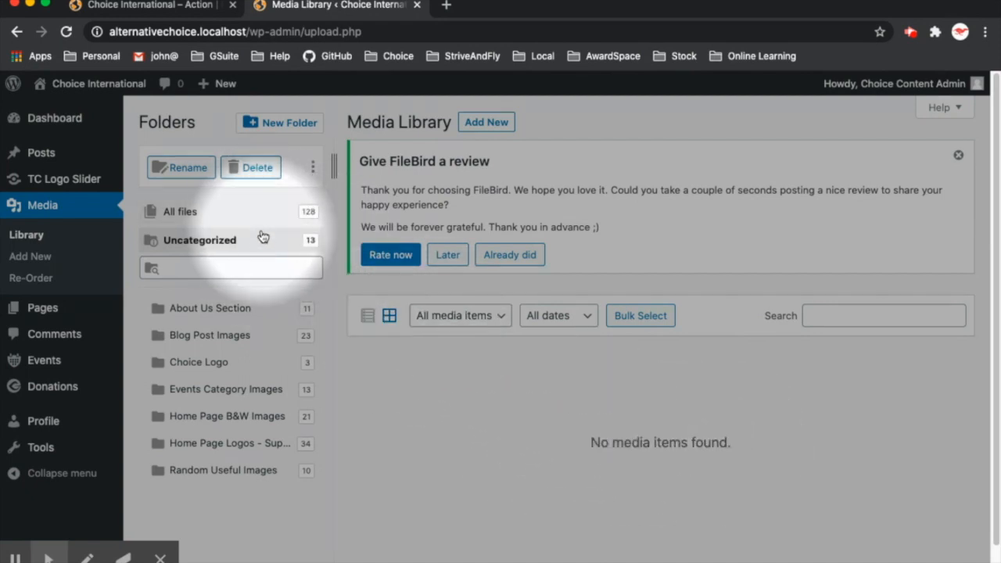
pyautogui.moveTo(601, 442); pyautogui.dragTo(470, 445)
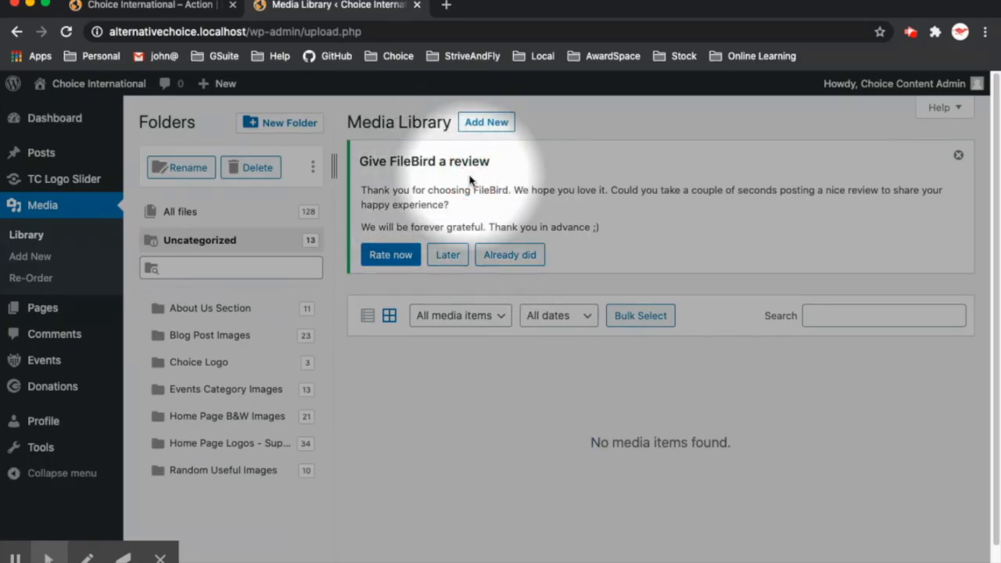
# Dismiss the FileBird review notice as already done and upload the image on-court-banter-colour.jpg to the media library
pyautogui.click(483, 123)
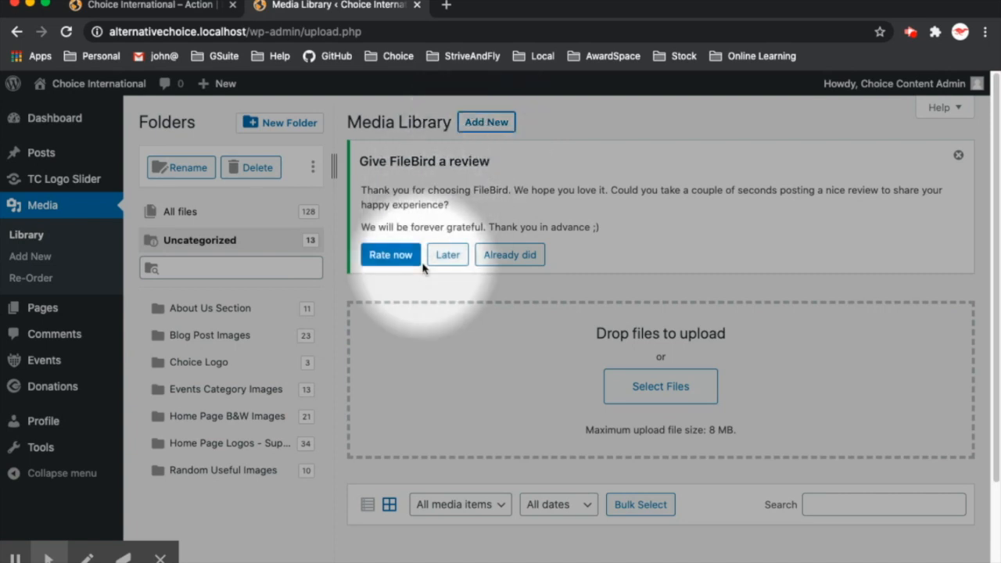
pyautogui.click(510, 258)
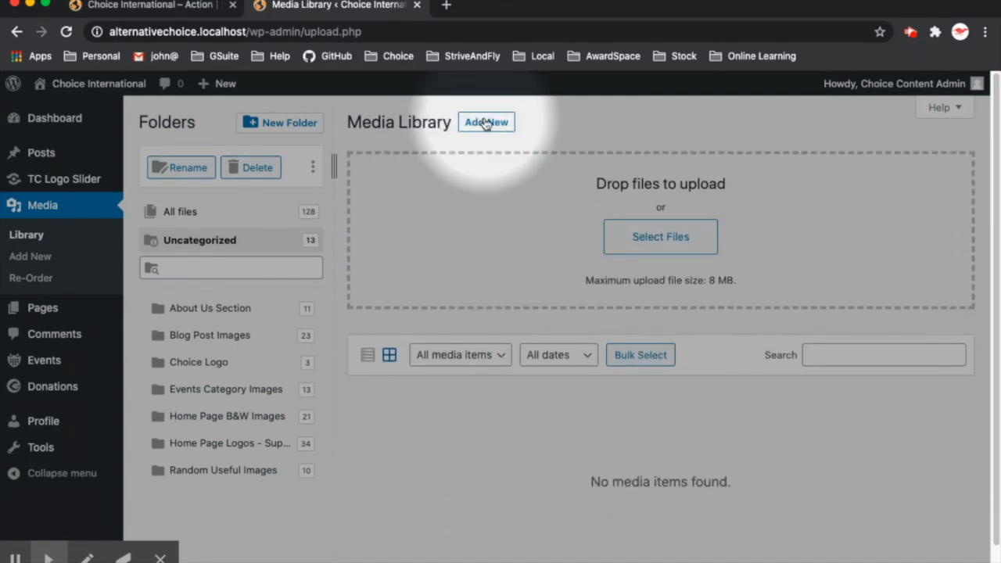
pyautogui.click(689, 243)
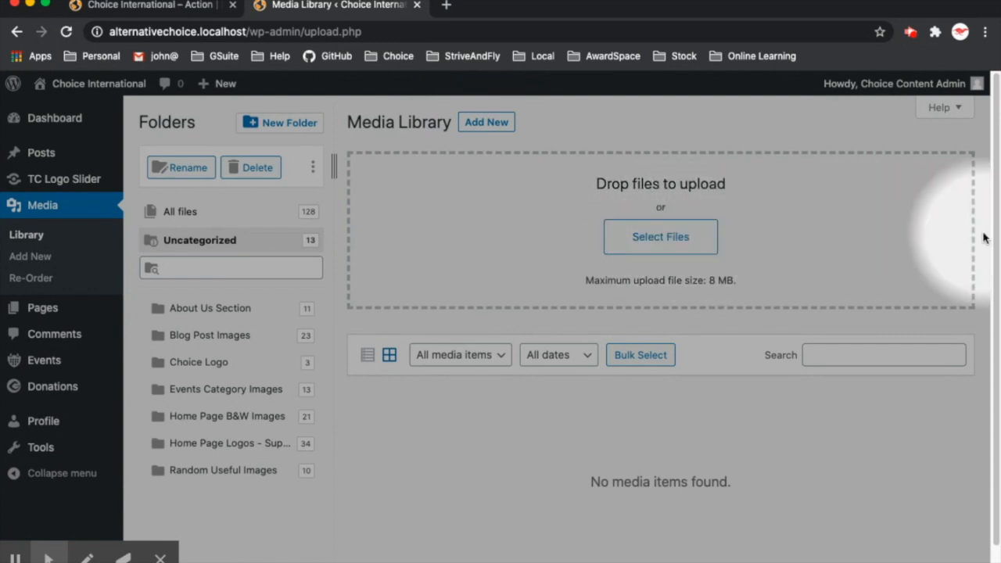
pyautogui.click(561, 245)
pyautogui.click(671, 240)
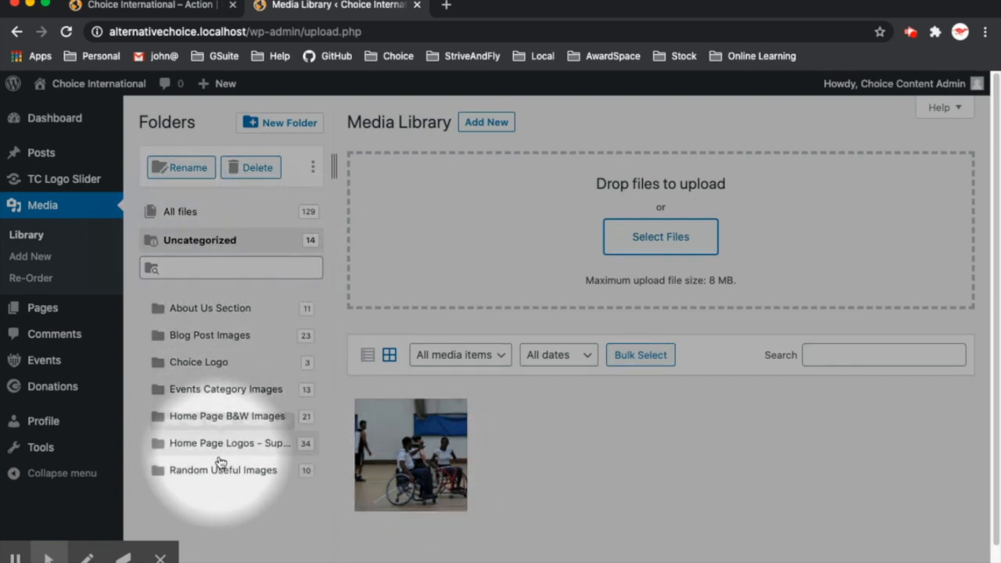
# Move the uploaded wheelchair basketball image into the Home Page B&W Images folder and open its attachment details
pyautogui.moveTo(407, 438); pyautogui.dragTo(245, 425)
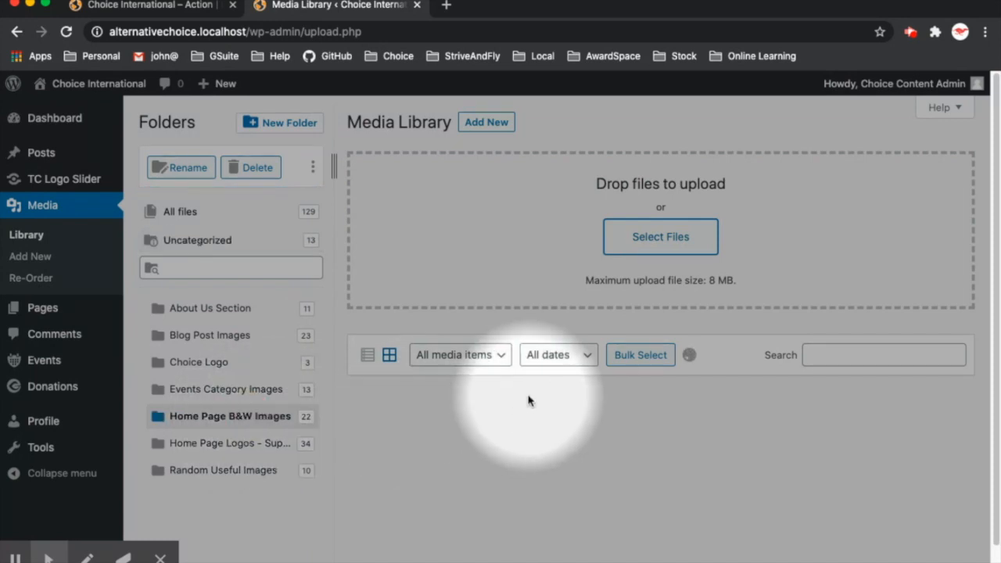
pyautogui.scroll(-5, 617, 402)
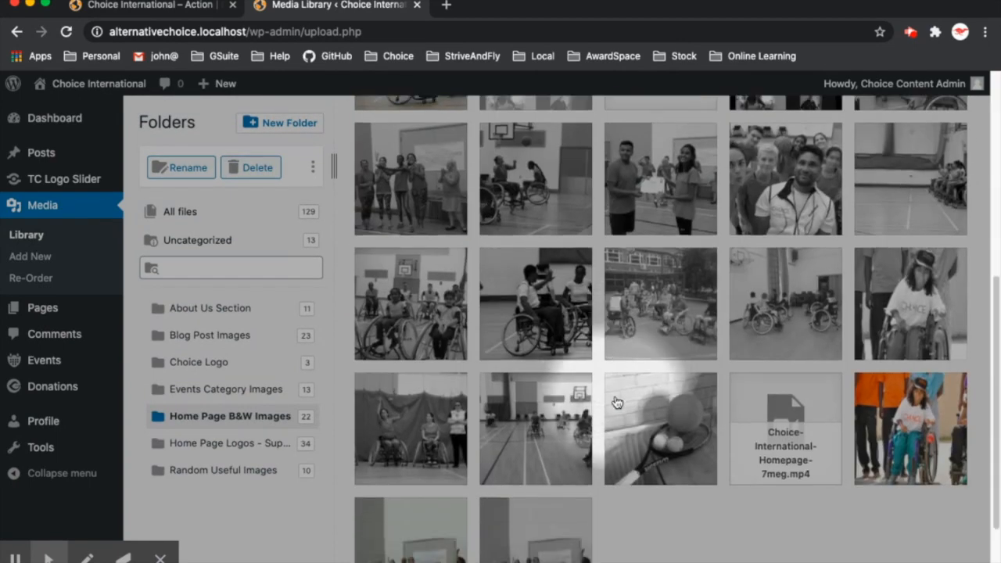
pyautogui.scroll(3, 615, 402)
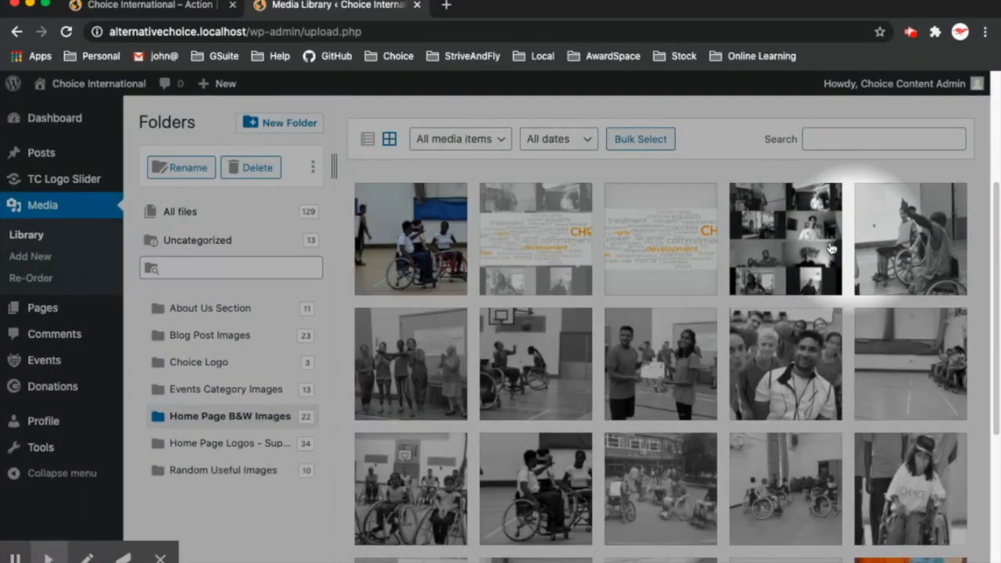
pyautogui.scroll(-4, 540, 367)
pyautogui.scroll(8, 583, 391)
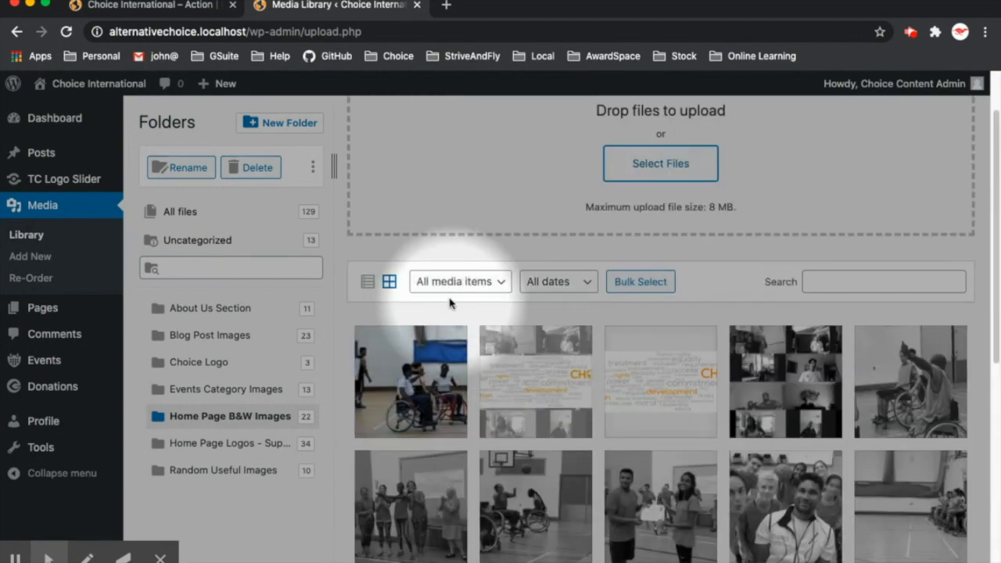
pyautogui.scroll(2, 423, 383)
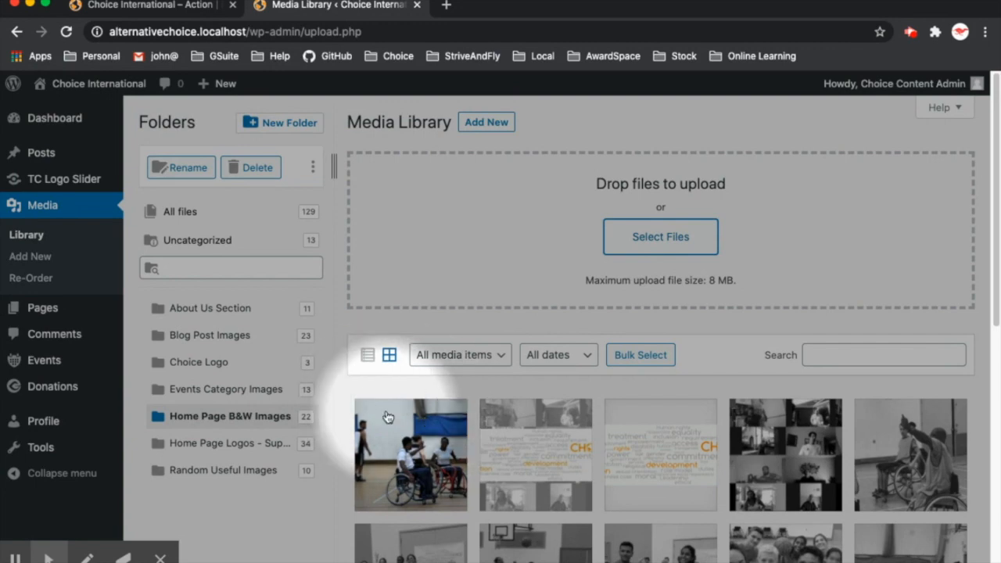
pyautogui.click(401, 434)
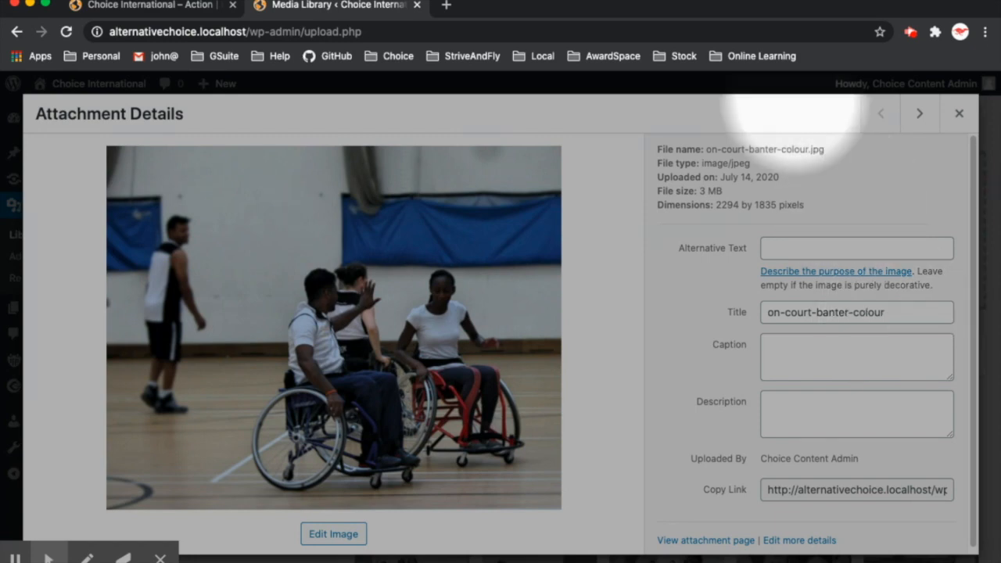
# Switch to the Choice International home page and look over how its images and event icons are used
pyautogui.click(148, 8)
pyautogui.scroll(-5, 319, 230)
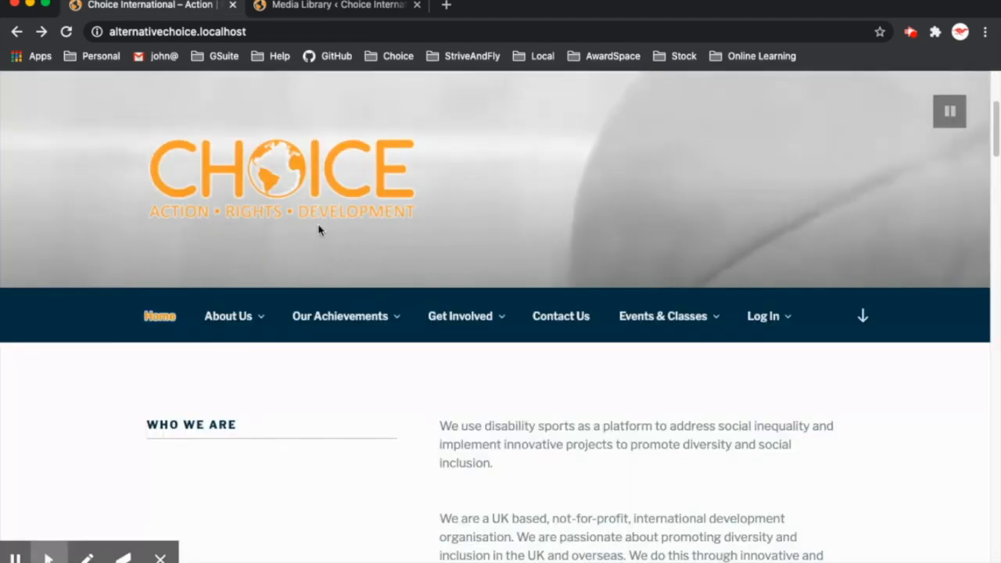
pyautogui.scroll(-15, 352, 237)
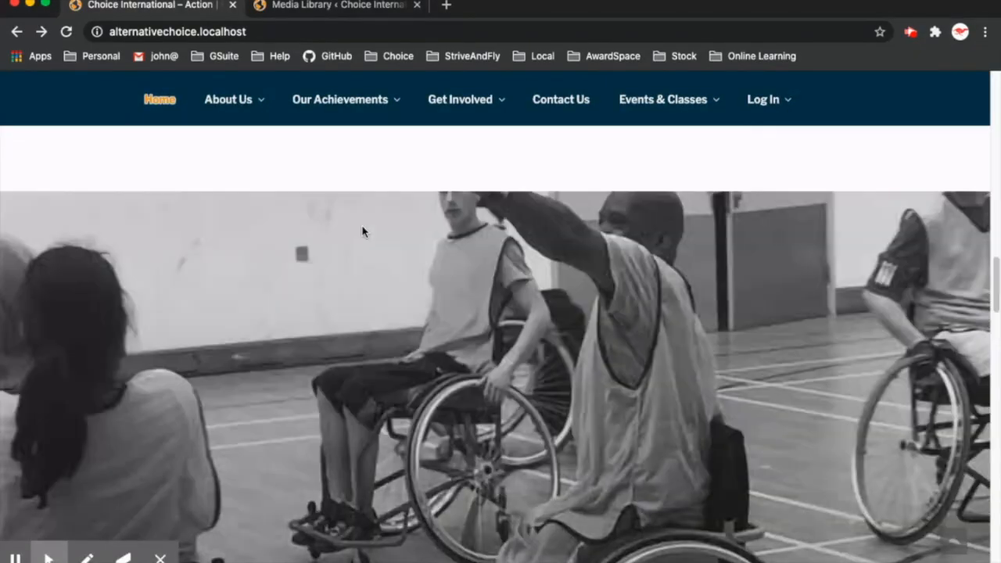
pyautogui.scroll(-3, 363, 231)
pyautogui.scroll(3, 360, 230)
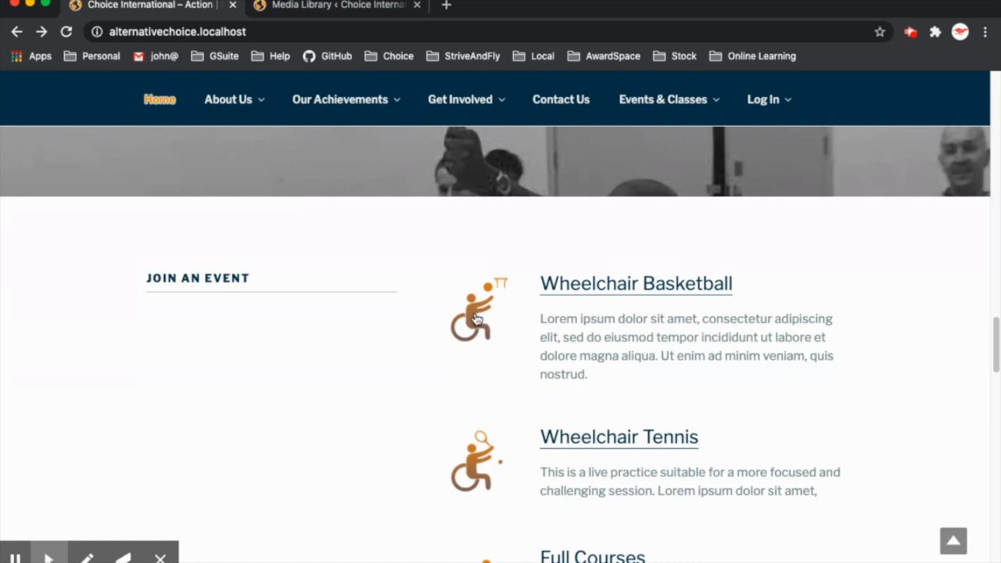
# Return to the media library's attachment details and replace the image title with "Weelchair Basketball High Five Picture"
pyautogui.click(348, 8)
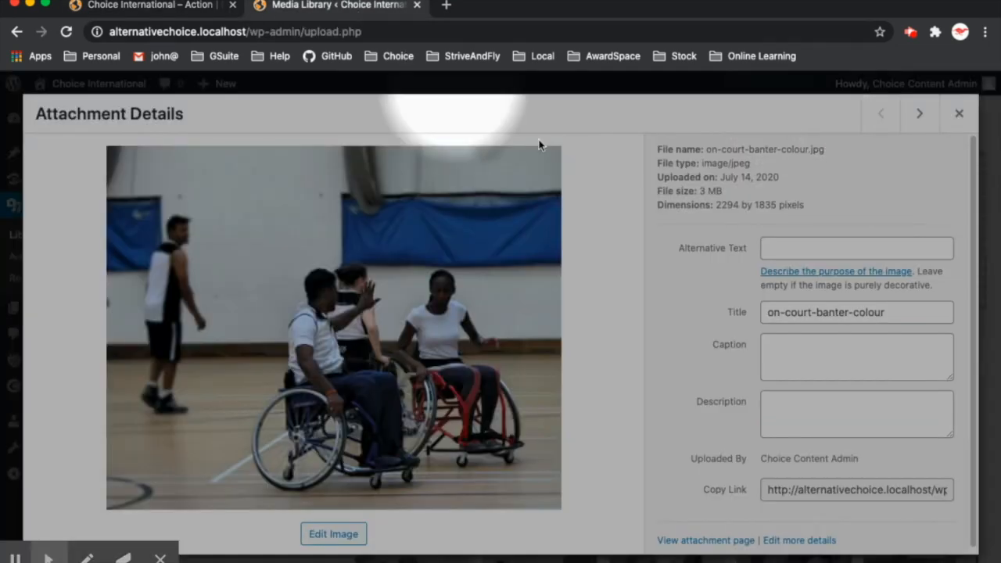
pyautogui.click(782, 247)
pyautogui.click(852, 312)
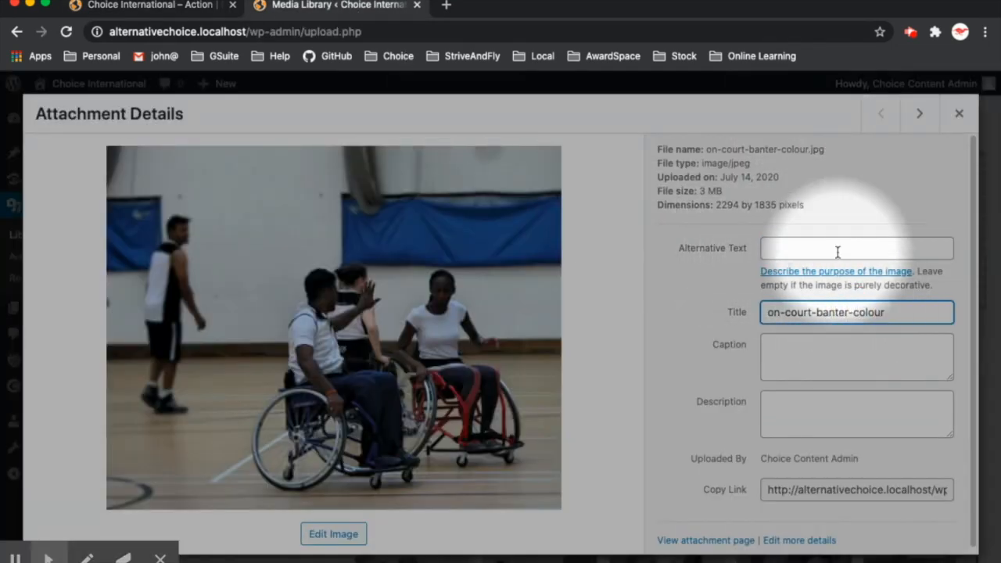
pyautogui.moveTo(886, 313); pyautogui.dragTo(764, 313)
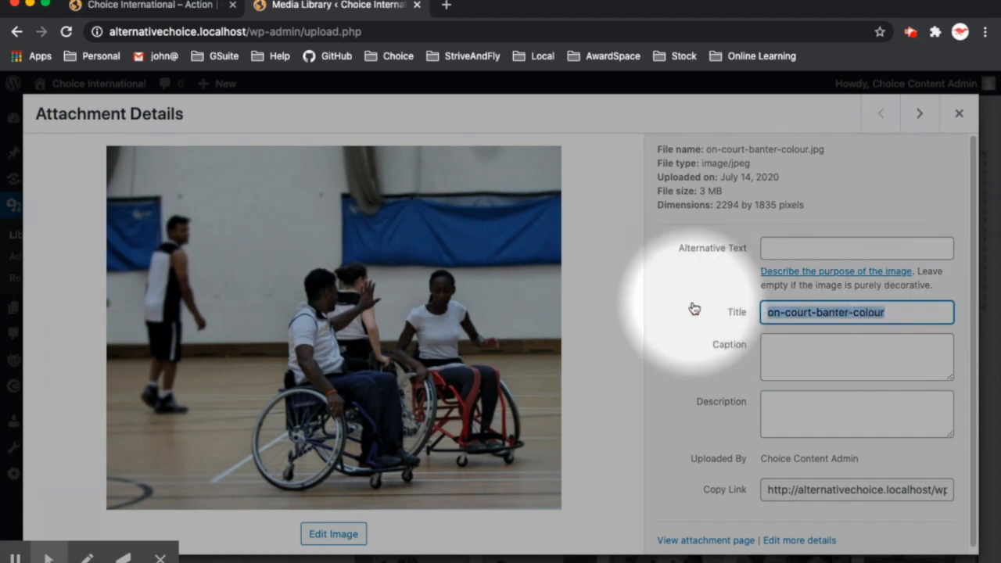
pyautogui.press('BackSpace')
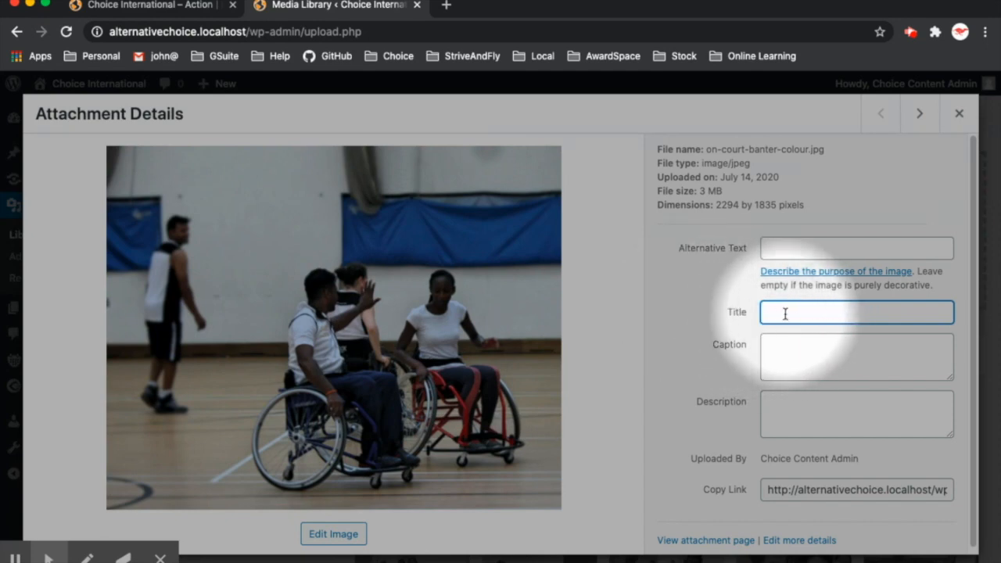
pyautogui.write('Wee')
pyautogui.write('lcha')
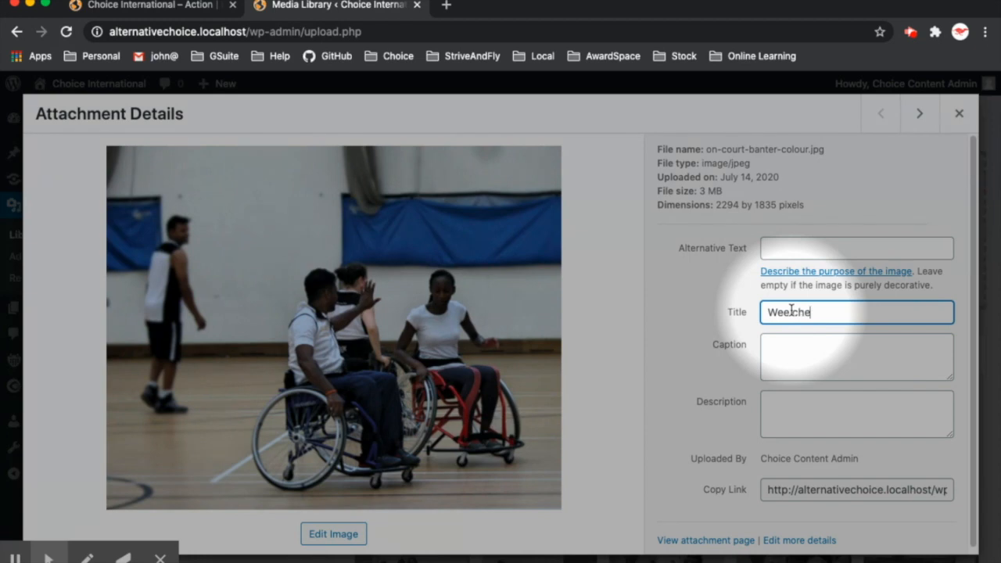
pyautogui.press('BackSpace')
pyautogui.write('air Bask')
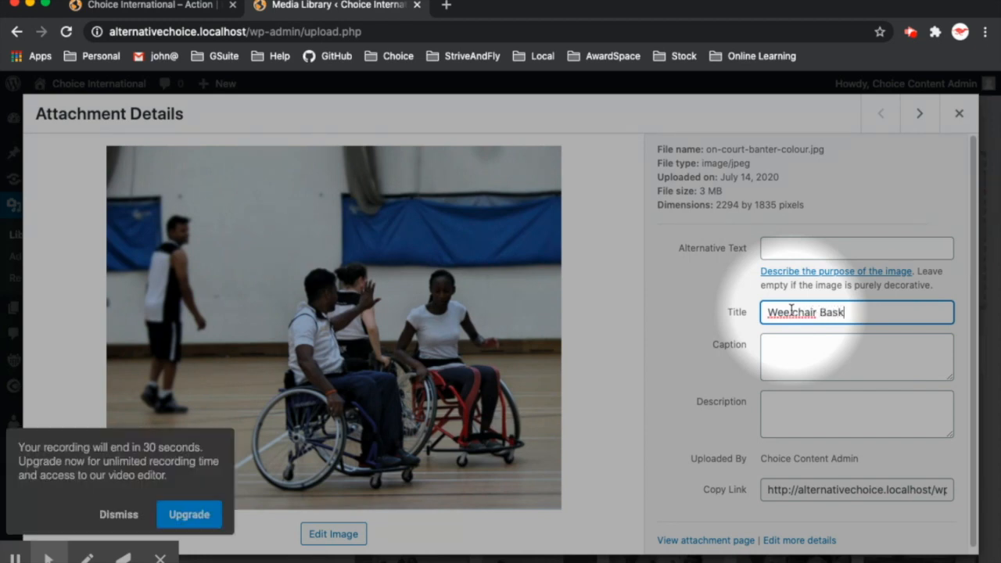
pyautogui.write('etball High Five Picture')
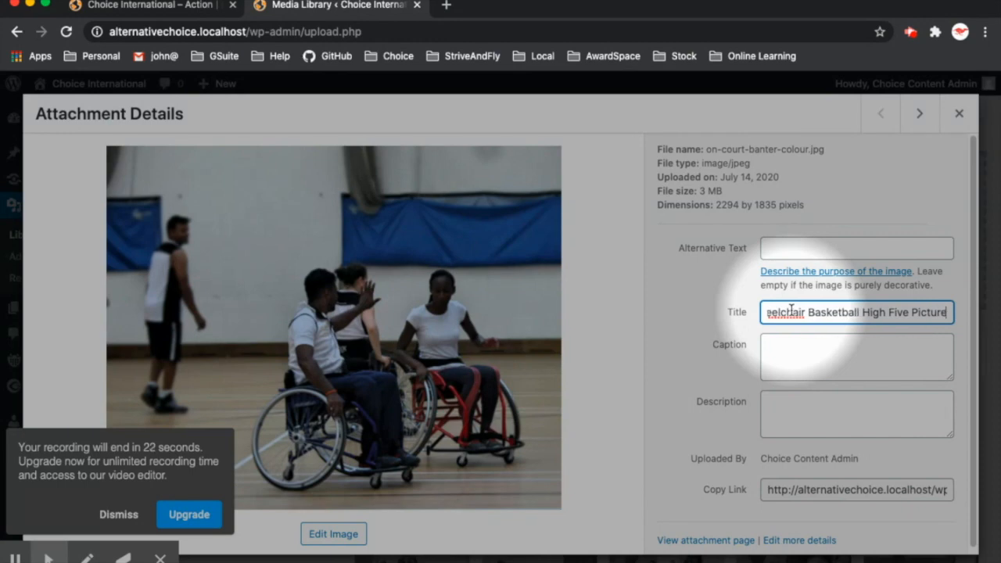
# Copy the whole image title into the alternative text
pyautogui.hotkey('ctrl', 'a')
pyautogui.hotkey('ctrl', 'c')
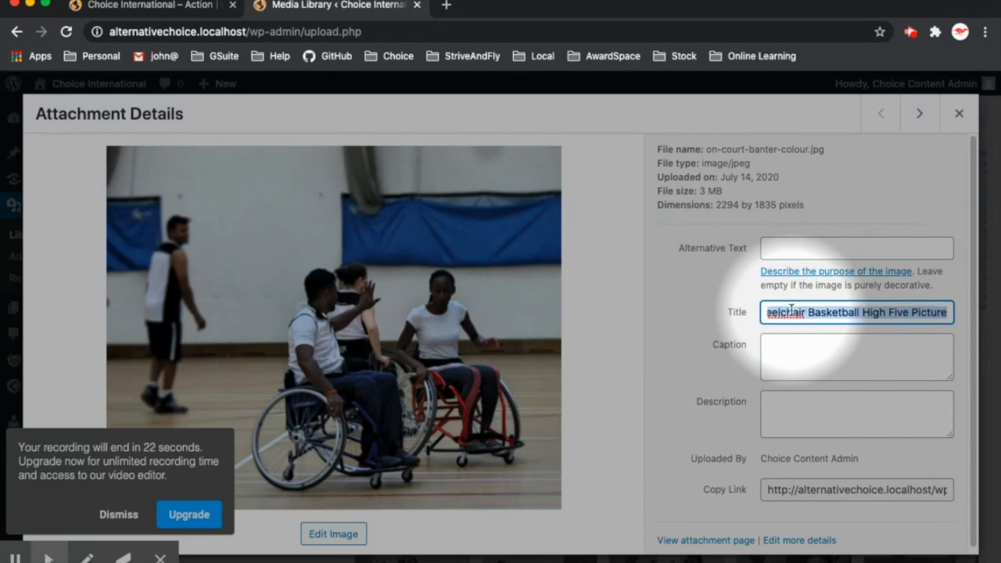
pyautogui.click(821, 248)
pyautogui.hotkey('ctrl', 'v')
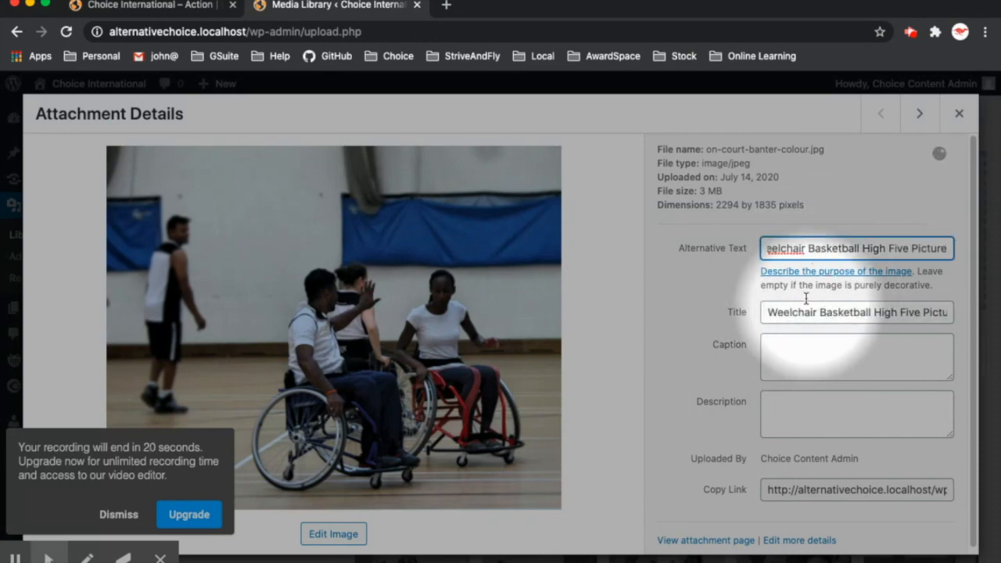
# Correct the first word to "Wheelchair" in both the title and the alternative text, and close the attachment details
pyautogui.click(777, 312)
pyautogui.write('h')
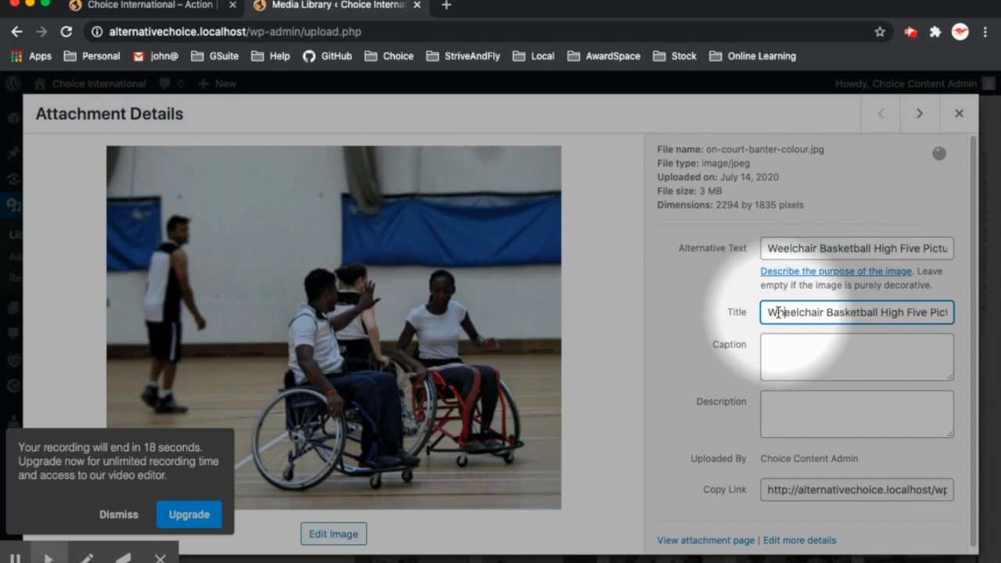
pyautogui.click(776, 249)
pyautogui.write('h')
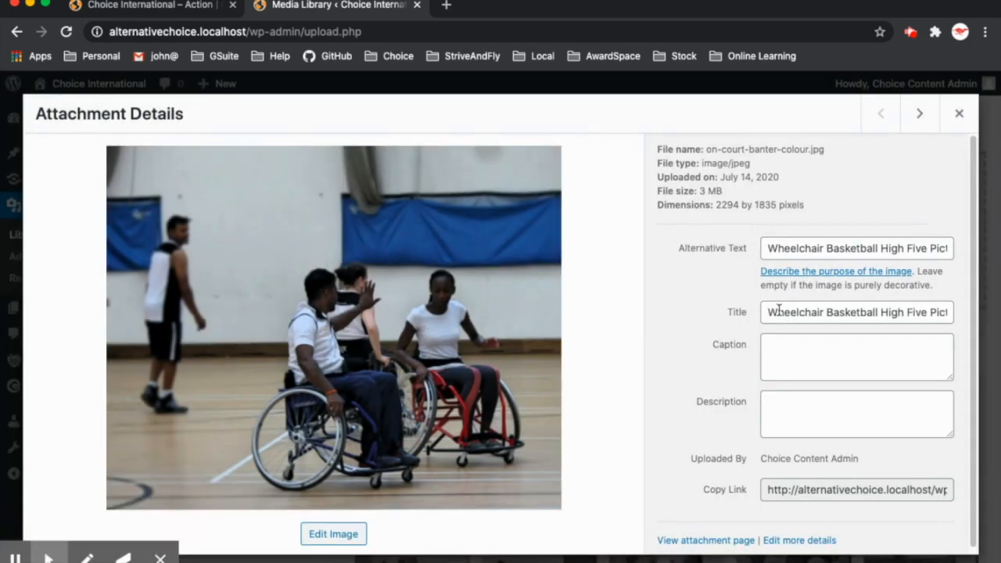
pyautogui.click(957, 115)
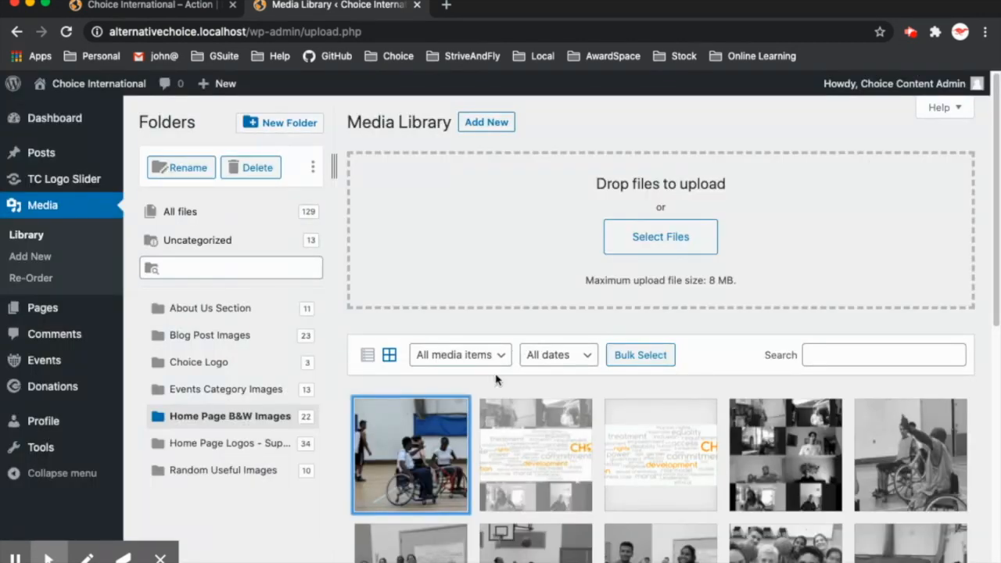
# Look over the images in the Home Page B&W Images folder and compare them with the event icons on the home page
pyautogui.scroll(-3, 462, 298)
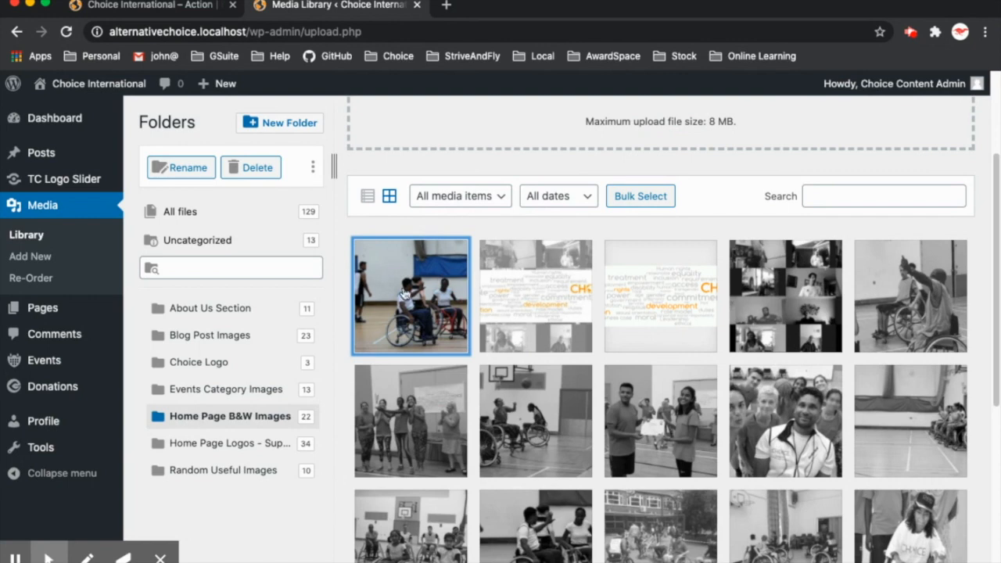
pyautogui.scroll(1, 404, 296)
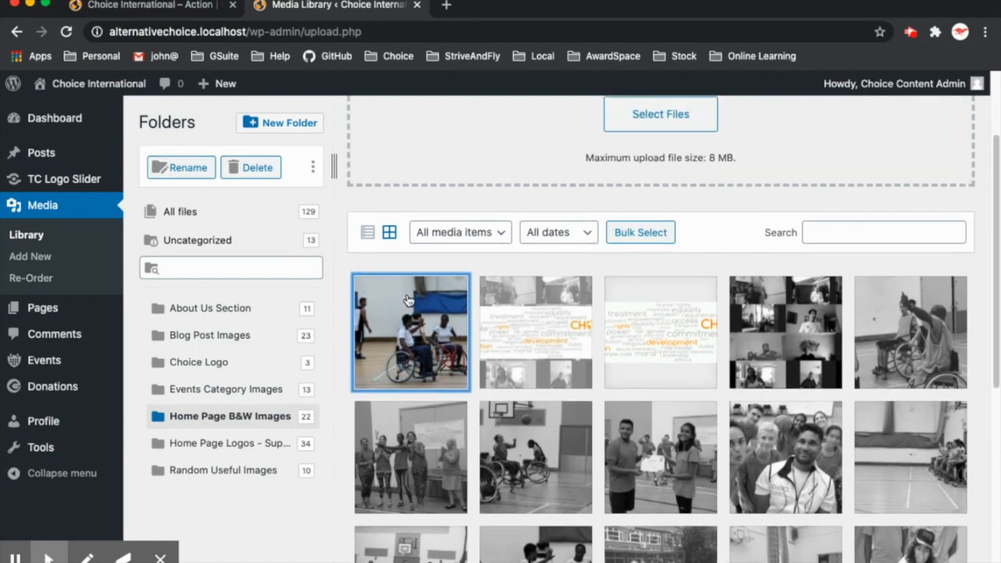
pyautogui.scroll(1, 407, 300)
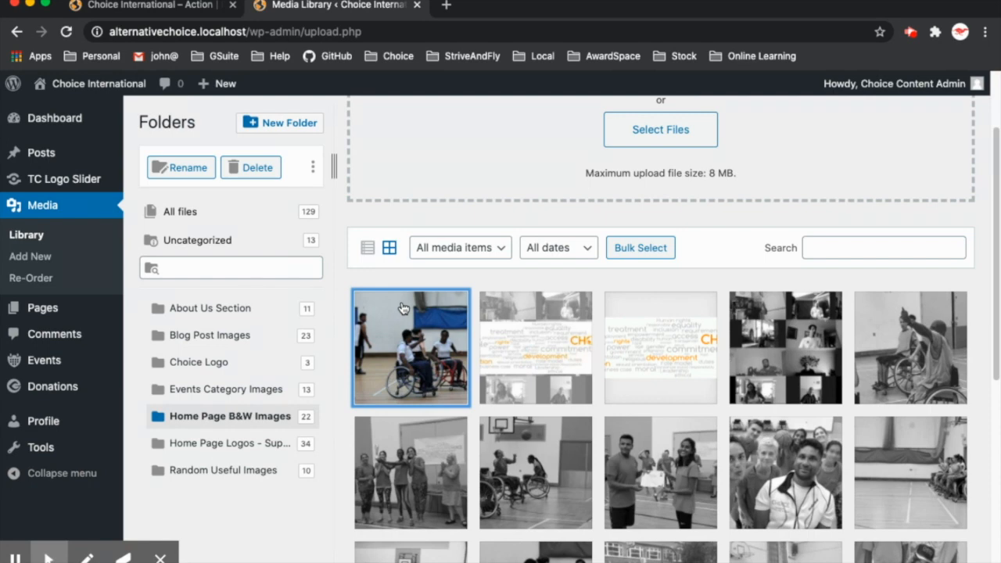
pyautogui.click(147, 6)
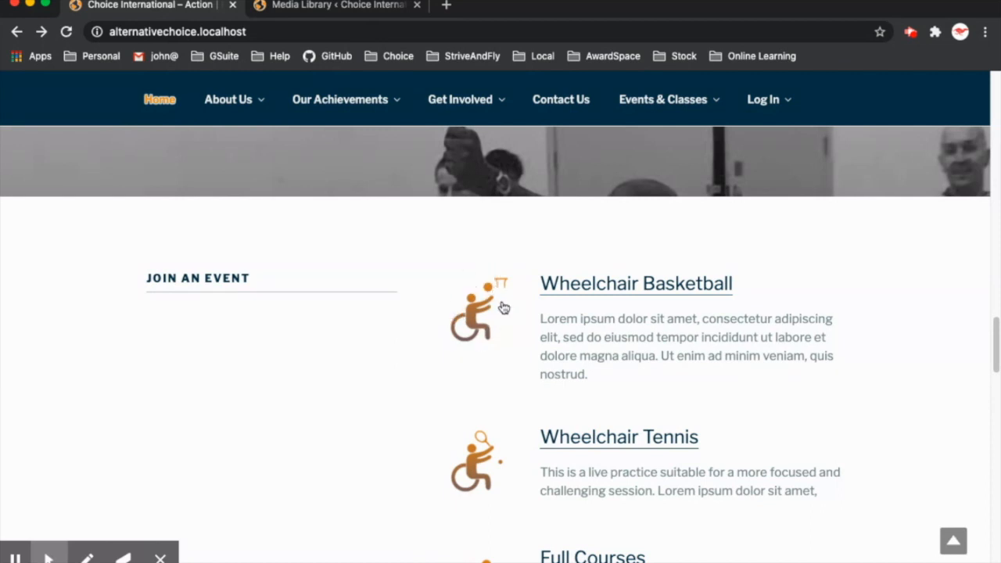
pyautogui.click(326, 8)
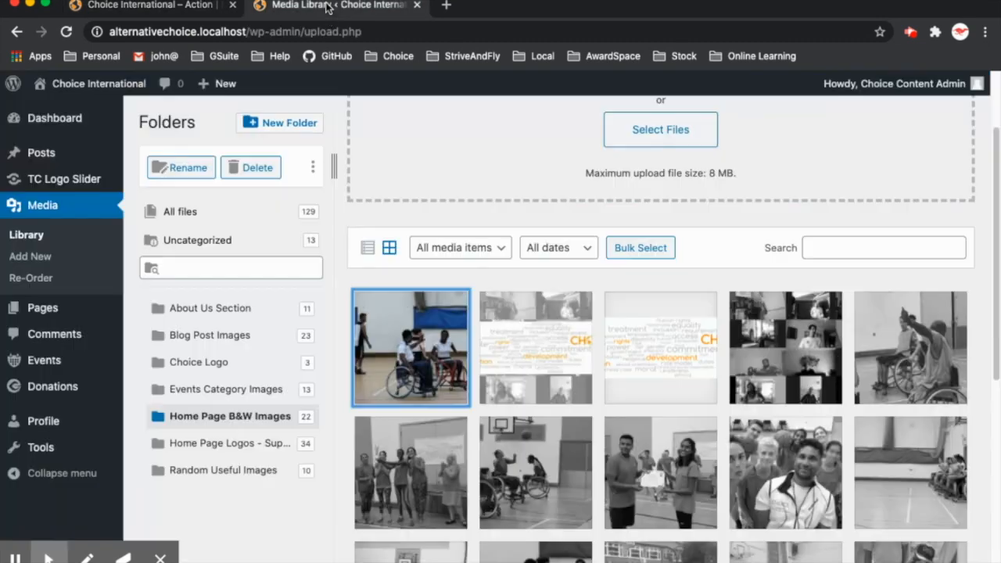